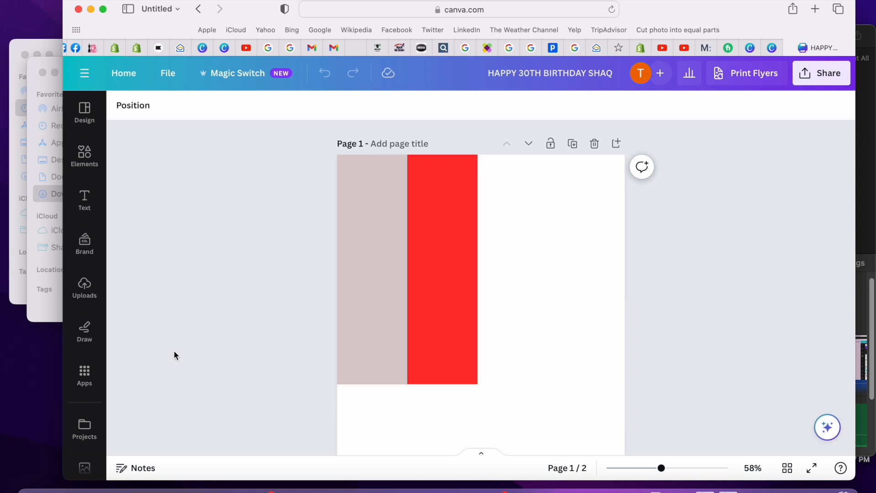
Place the uploaded Backwoods logo near the top of the beige panel and duplicate it onto the red panel at the same height.
left_click(91, 298)
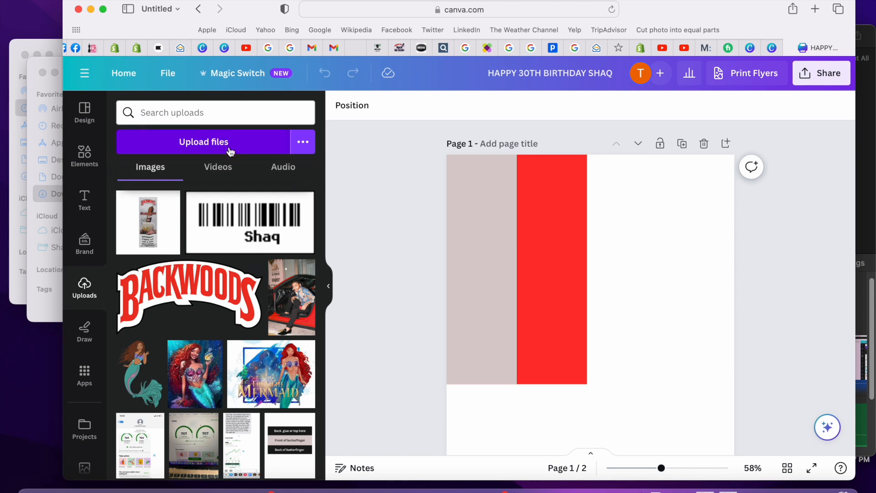
left_click(208, 284)
left_click_drag(614, 346, 505, 193)
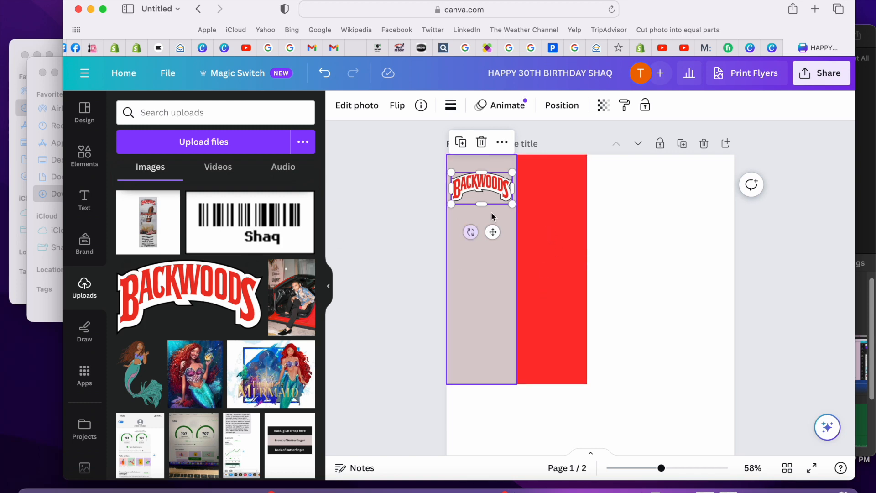
left_click(461, 142)
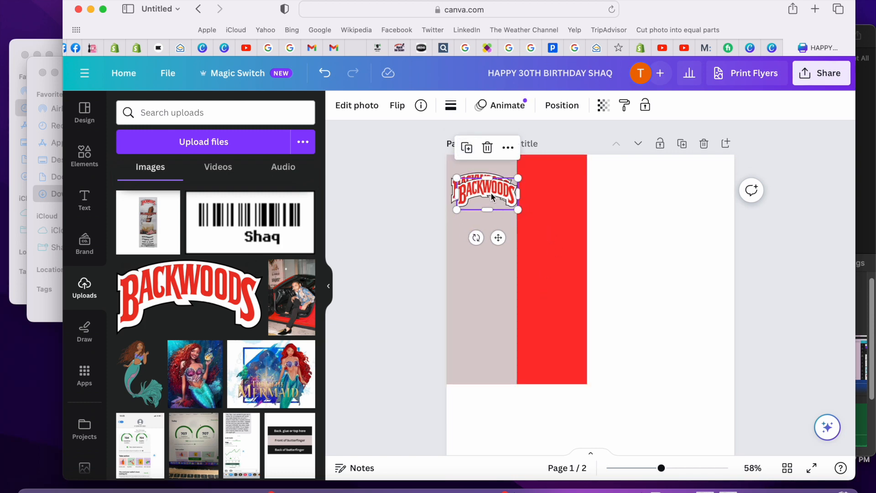
left_click_drag(492, 197, 556, 193)
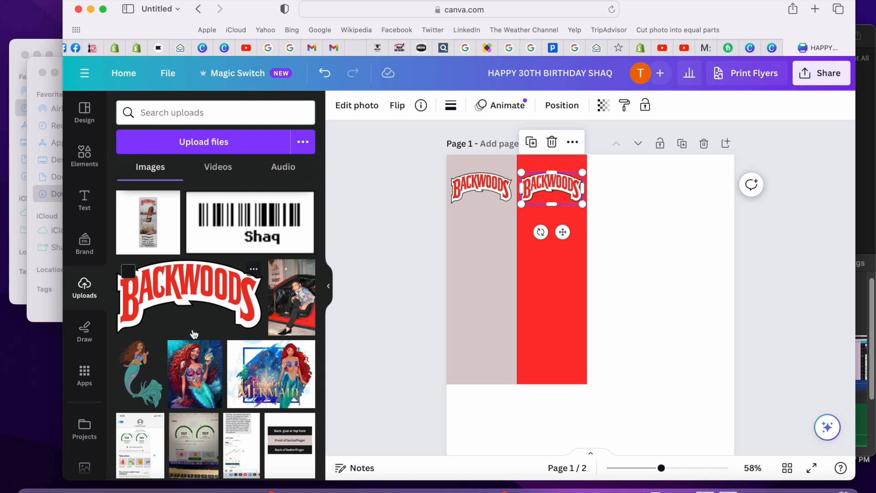
Add the uploaded photo of the man seated in the car to the beige panel, below the logo.
left_click(291, 295)
left_click_drag(609, 343, 501, 280)
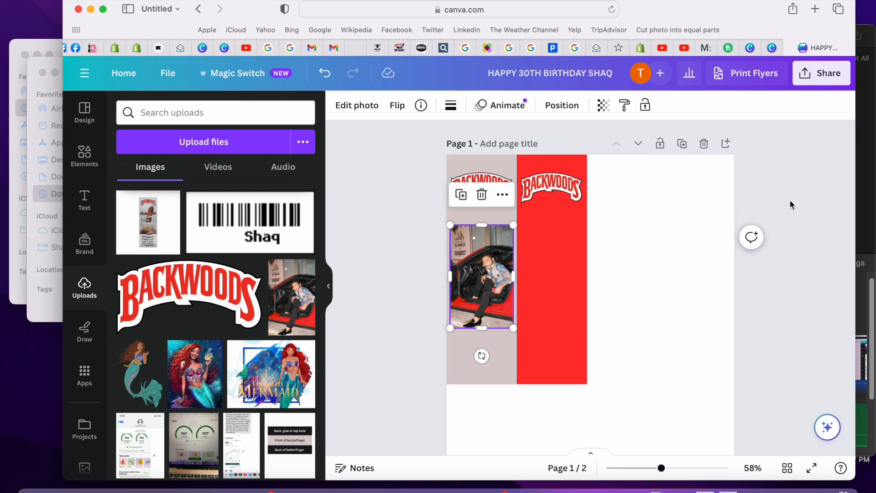
Add a heading reading "WARNING: IT'S A BOSS NIGGA BIRTHDAY!" with a line break after "BOSS".
left_click(94, 201)
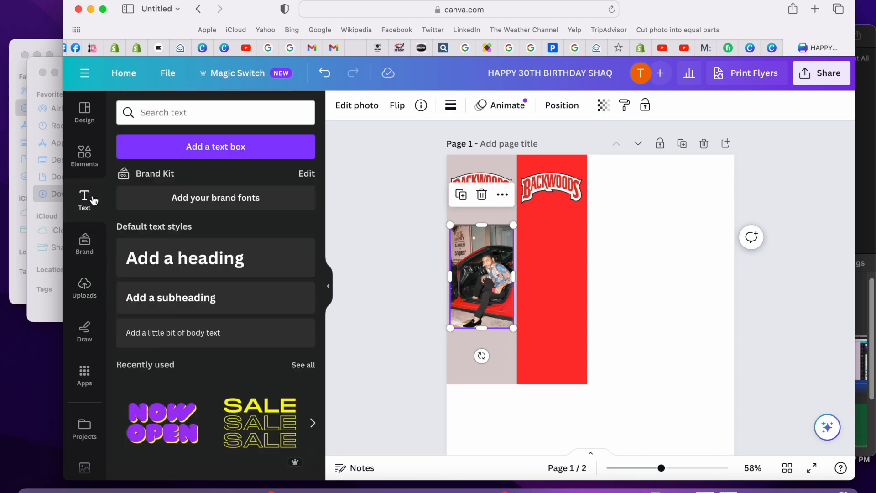
left_click(234, 255)
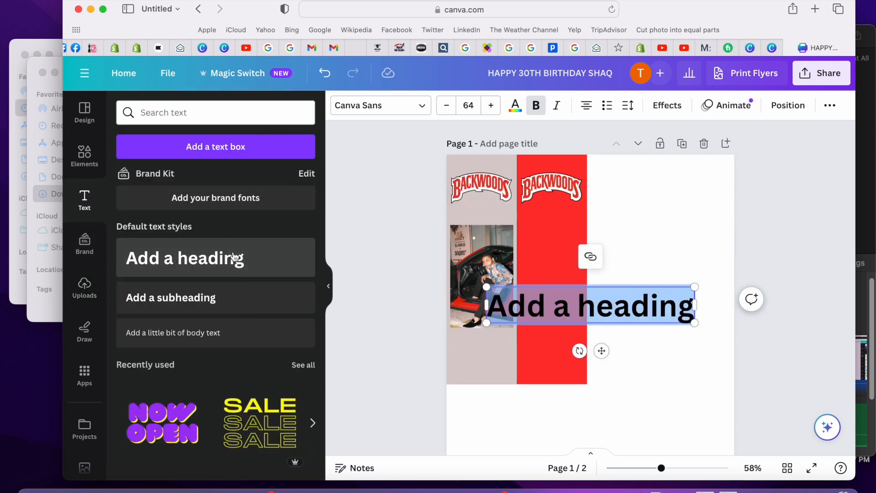
type("WARNI")
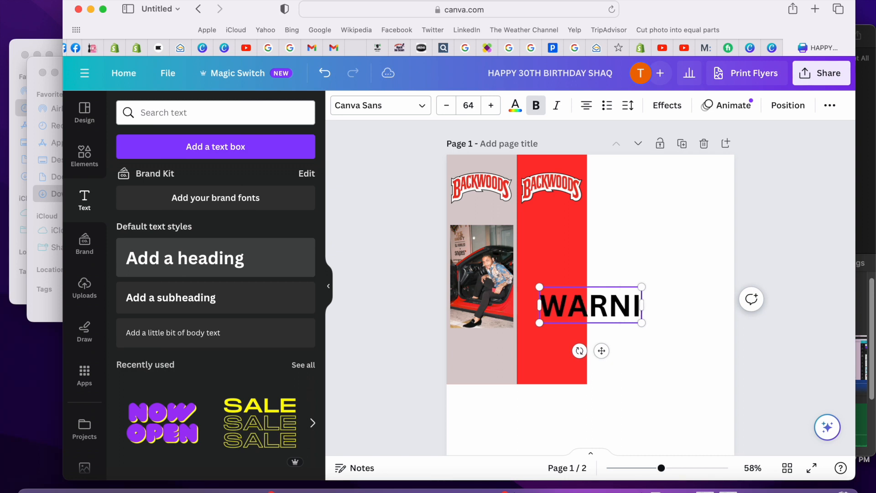
type("NG:")
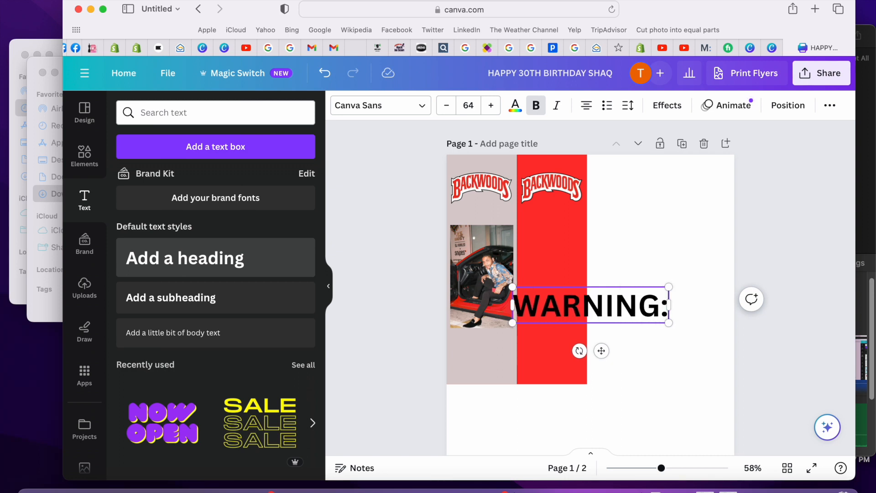
type(" I")
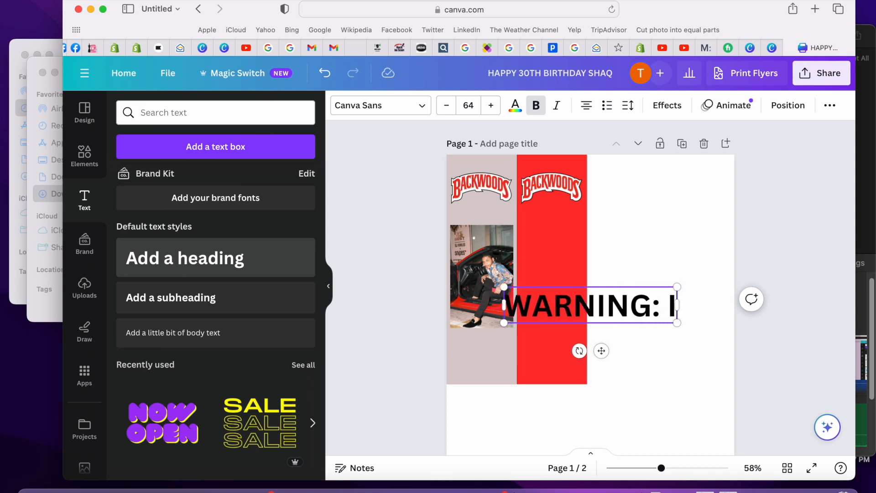
type("T'")
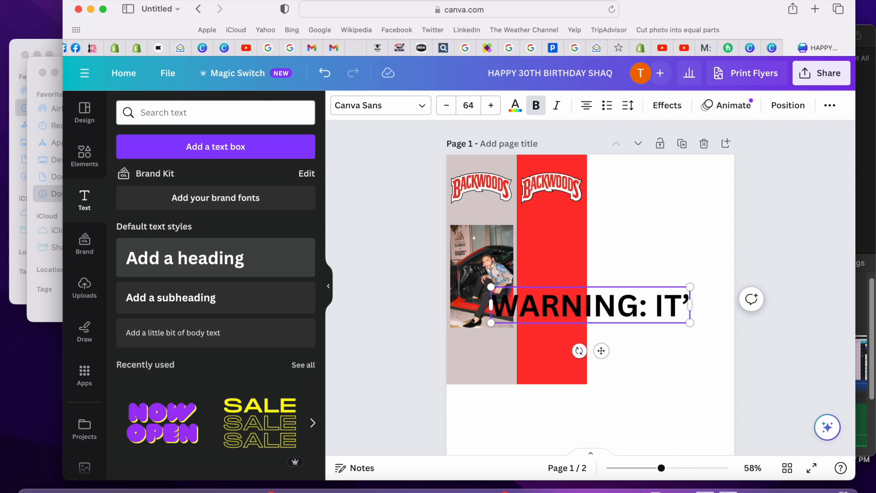
type("S A BOSS")
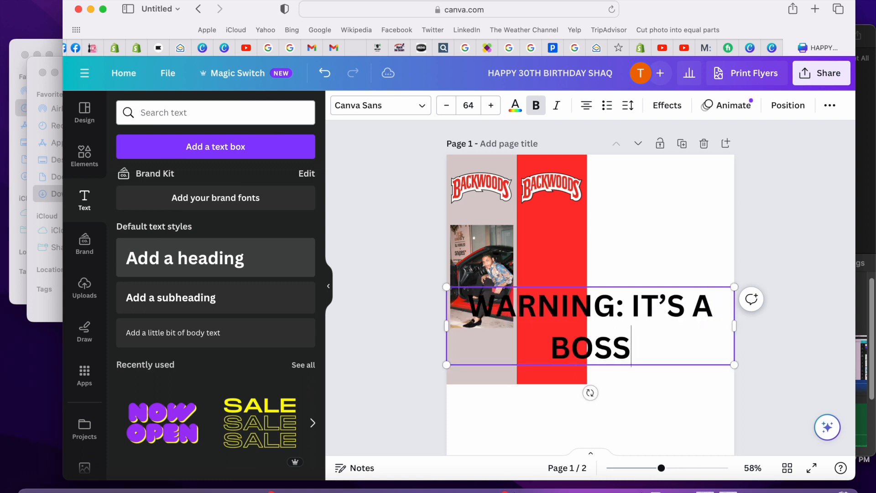
key("Return")
type("NI")
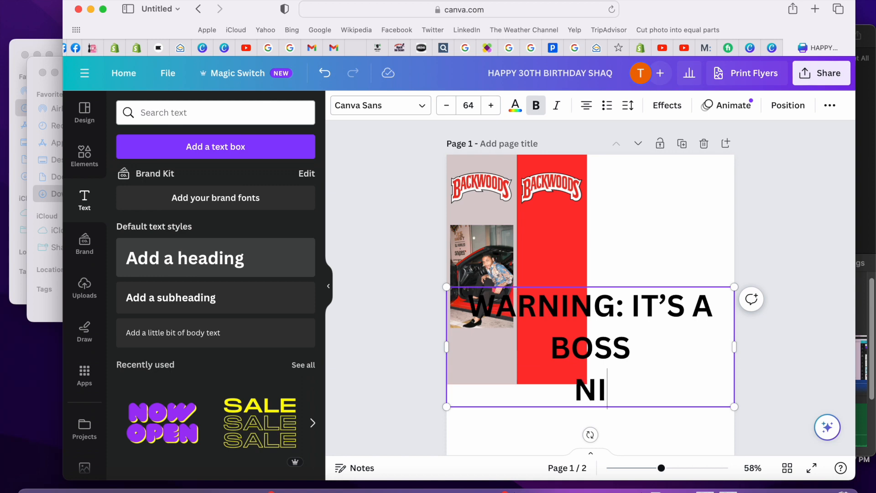
type("GGA BIRTHDAY")
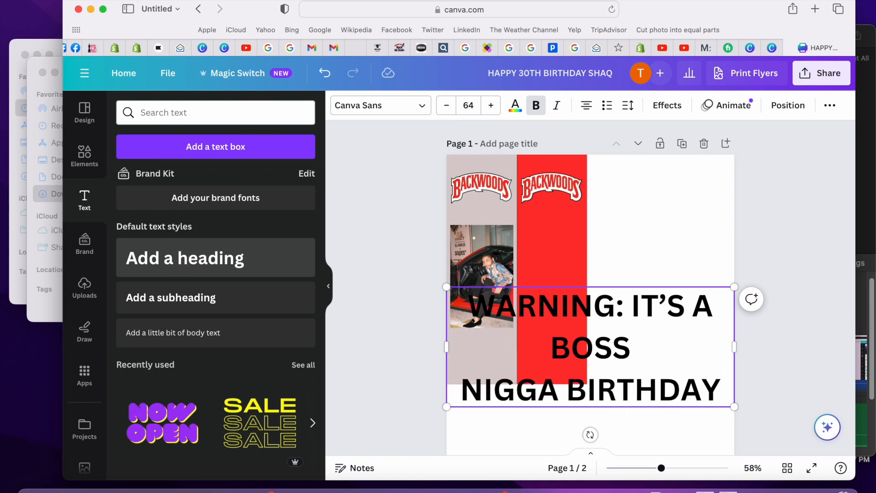
type("?")
key("BackSpace")
type("!")
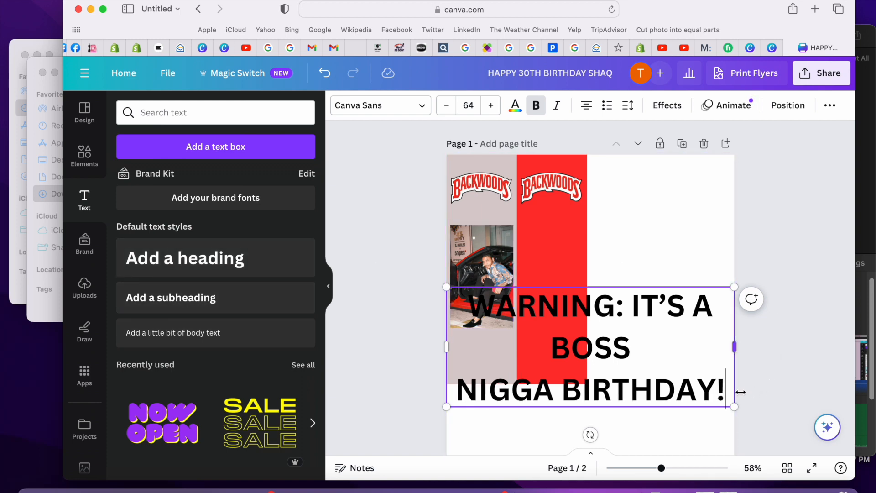
Shrink the warning text to about size 14.6 and position it beneath the photo on the beige panel.
left_click_drag(734, 406, 513, 306)
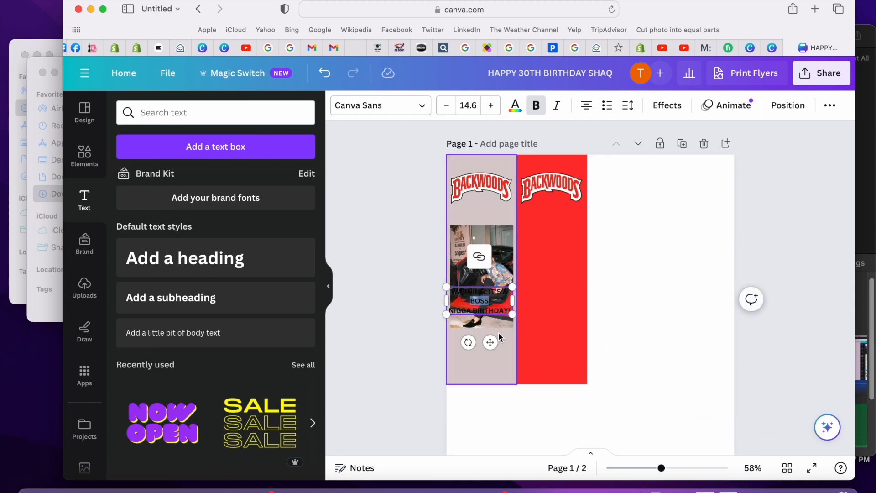
left_click_drag(490, 343, 491, 342)
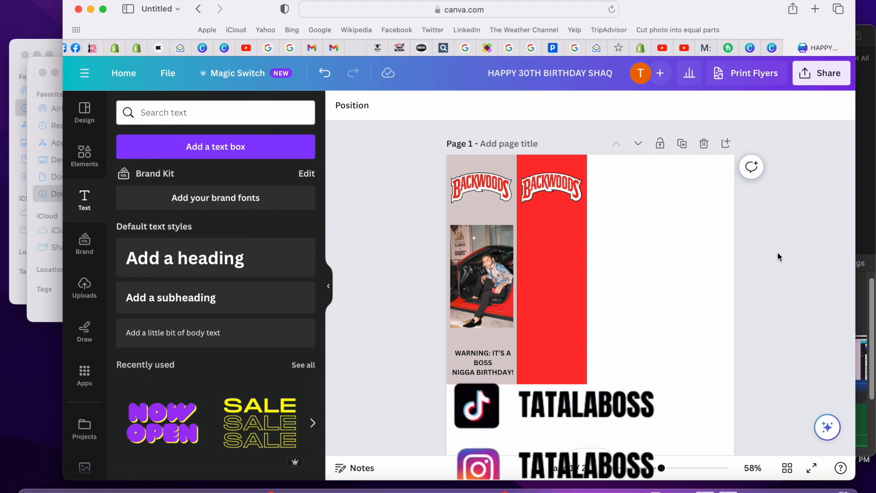
Add the uploaded cigar wrapper image with its background removed and crop it to the central Russian Cream artwork.
left_click(86, 285)
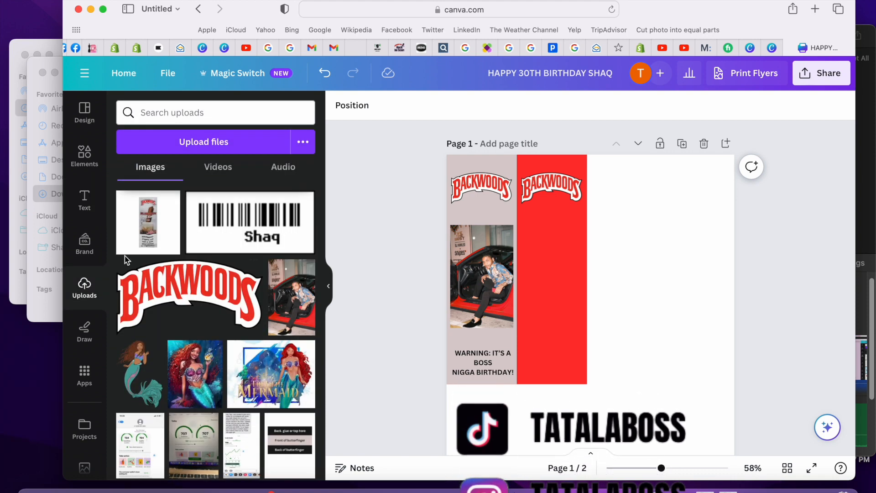
left_click(164, 233)
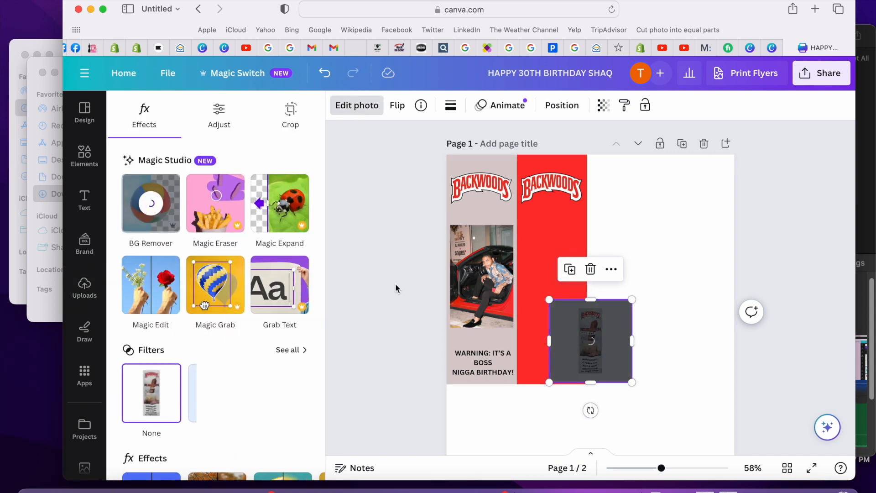
left_click(289, 118)
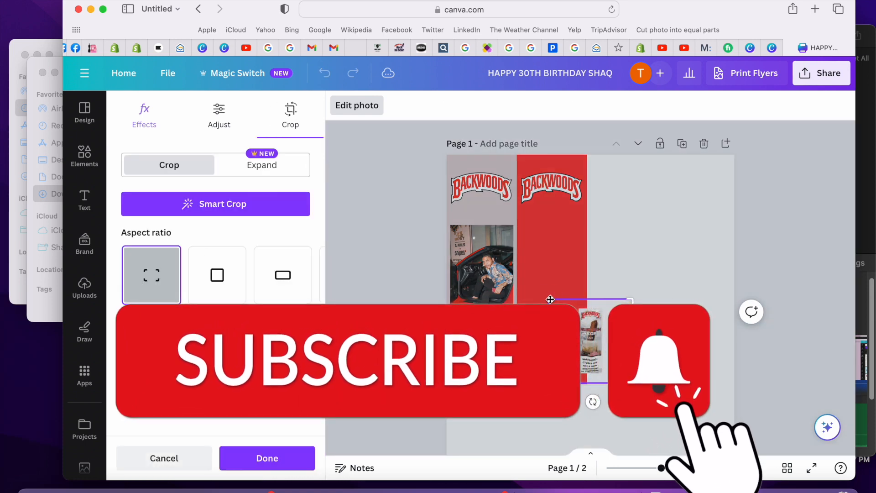
left_click_drag(550, 299, 572, 320)
left_click_drag(575, 380, 600, 357)
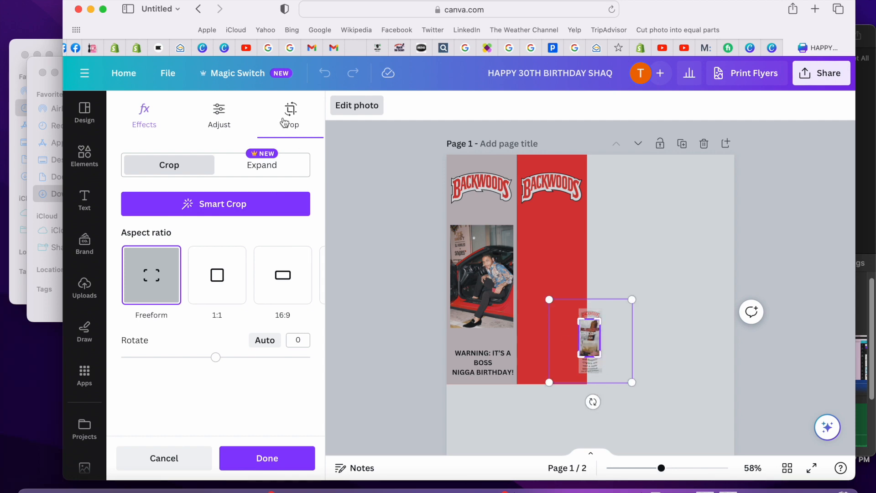
left_click(267, 458)
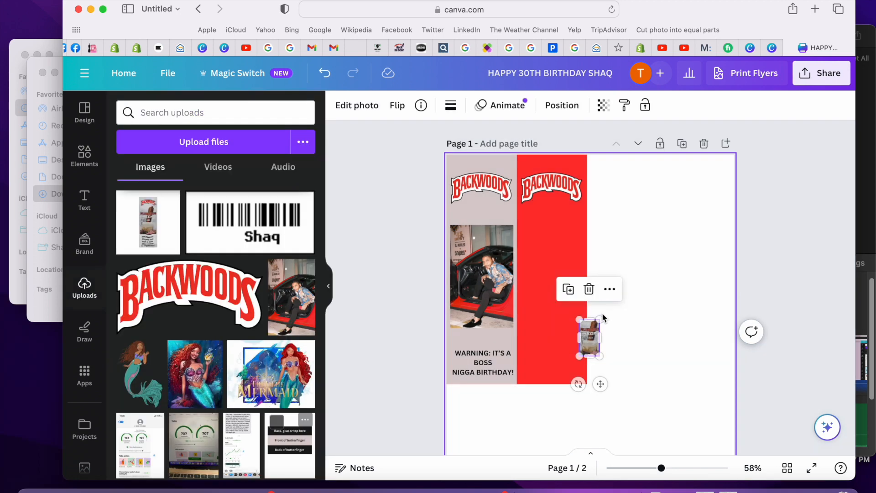
Enlarge the cropped Russian Cream picture and fit it below the logo on the red panel, matching the photo's height.
left_click_drag(600, 320, 641, 245)
left_click_drag(603, 299, 544, 279)
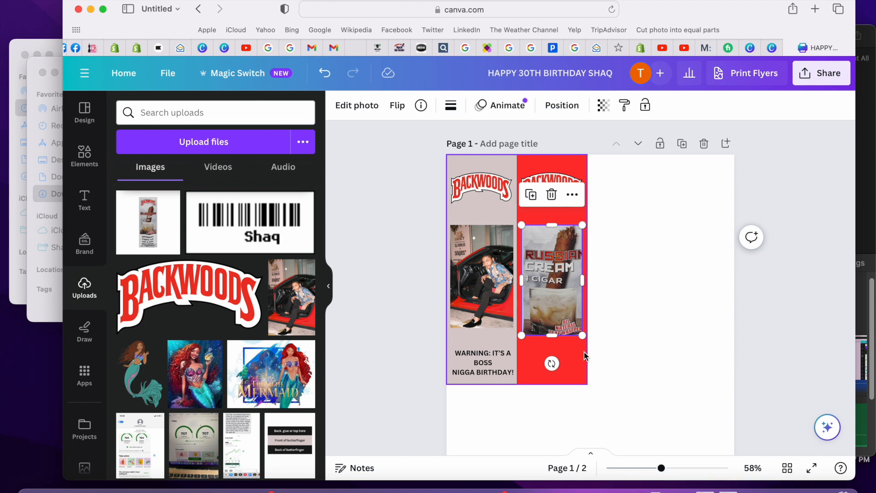
left_click_drag(584, 339, 579, 328)
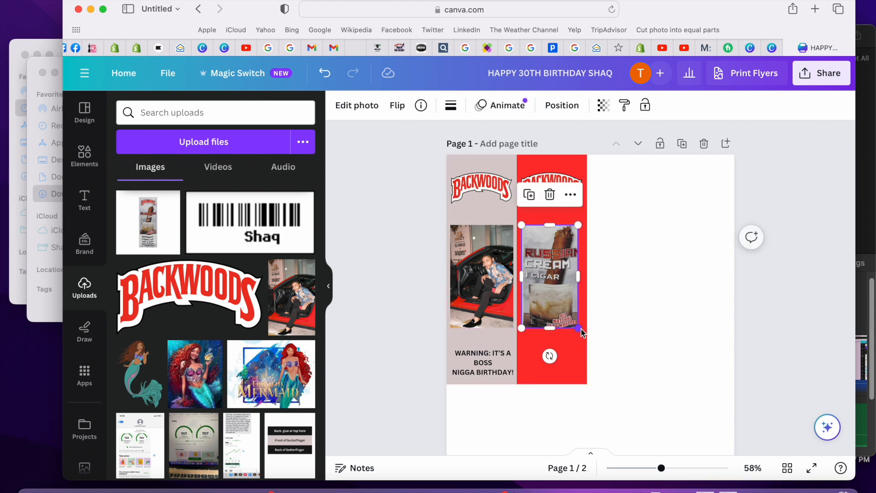
left_click(653, 319)
Add the uploaded barcode image and fit it beneath the Russian Cream picture on the red panel.
left_click(251, 222)
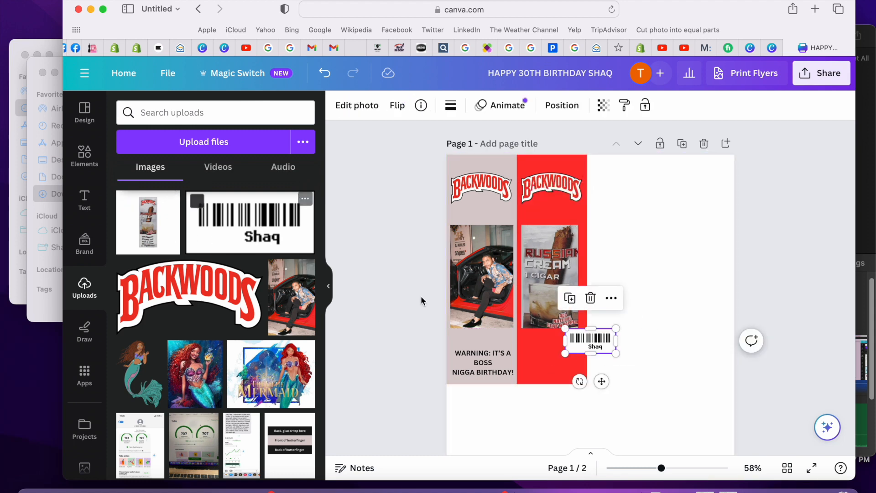
left_click_drag(604, 346, 582, 343)
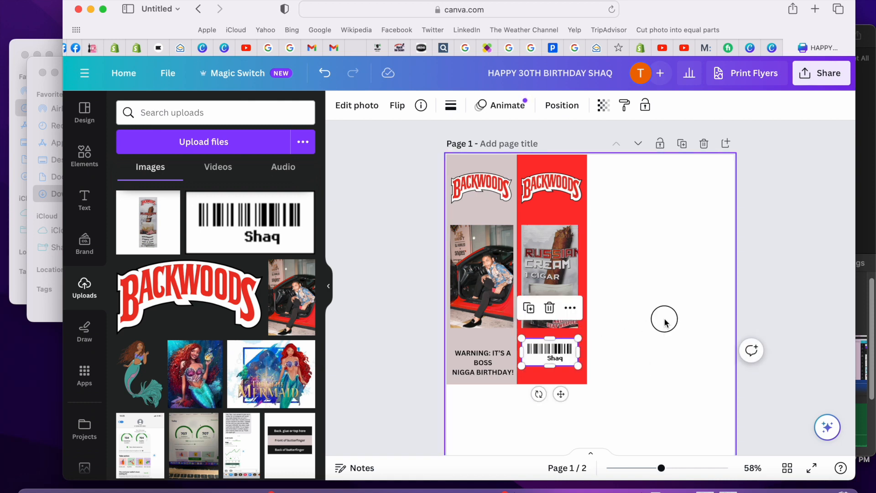
left_click(665, 323)
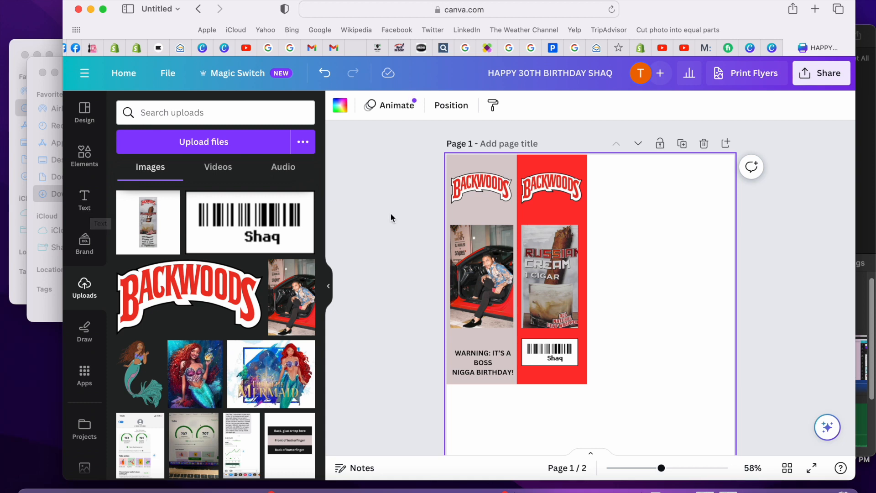
Shrink the Russian Cream picture and the barcode on the red panel, leaving space below the logo.
left_click(575, 239)
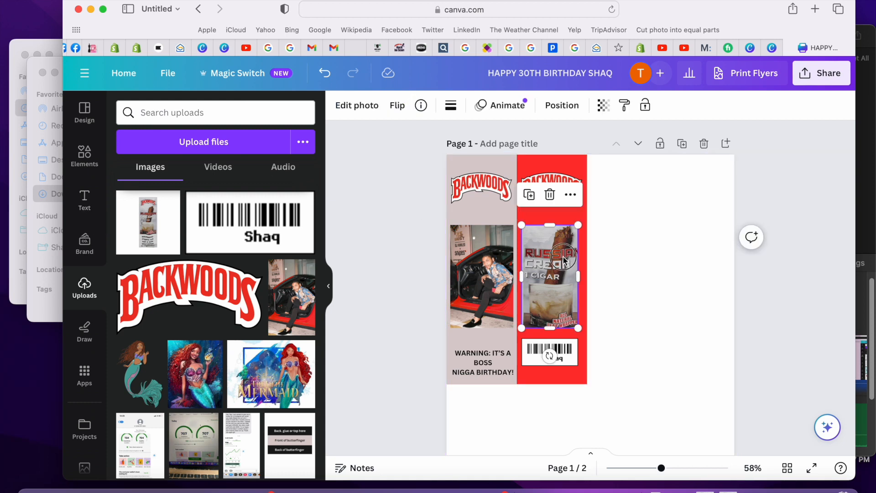
left_click_drag(578, 225, 557, 276)
left_click(575, 348)
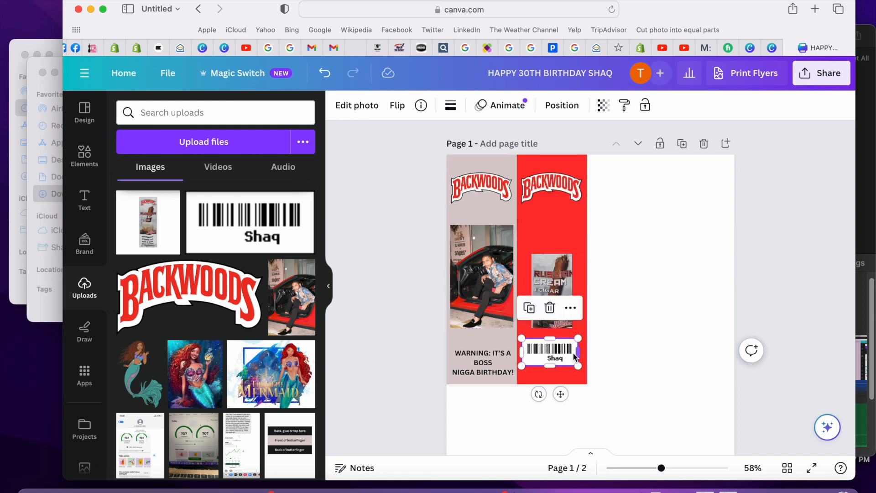
left_click_drag(579, 345, 570, 349)
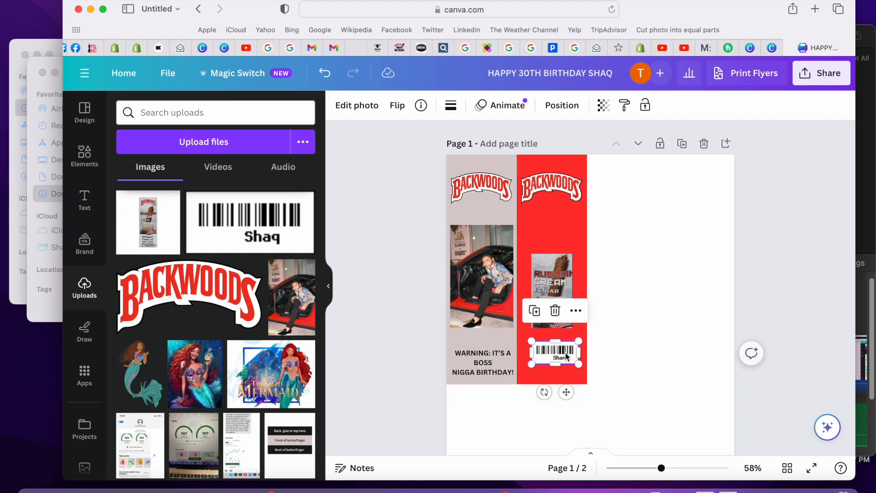
left_click(638, 297)
Add a heading reading "HAPPY 30TH BIRTHDAY" to the page.
left_click(84, 205)
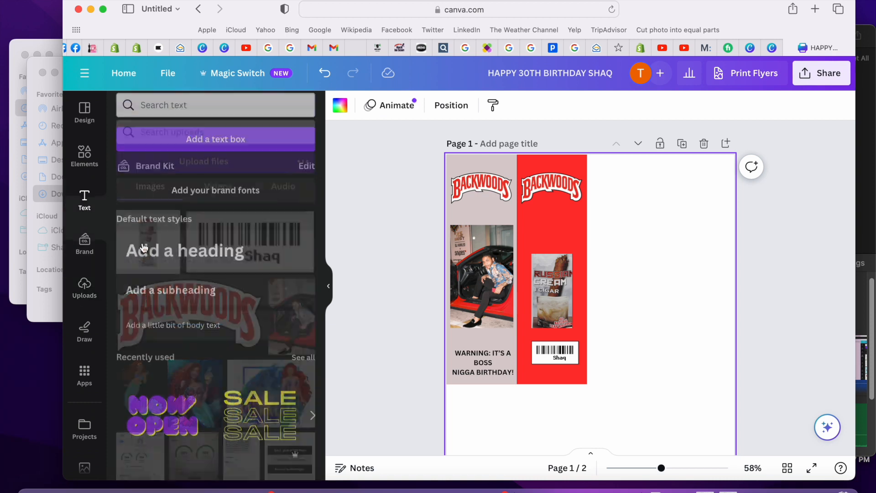
left_click(196, 256)
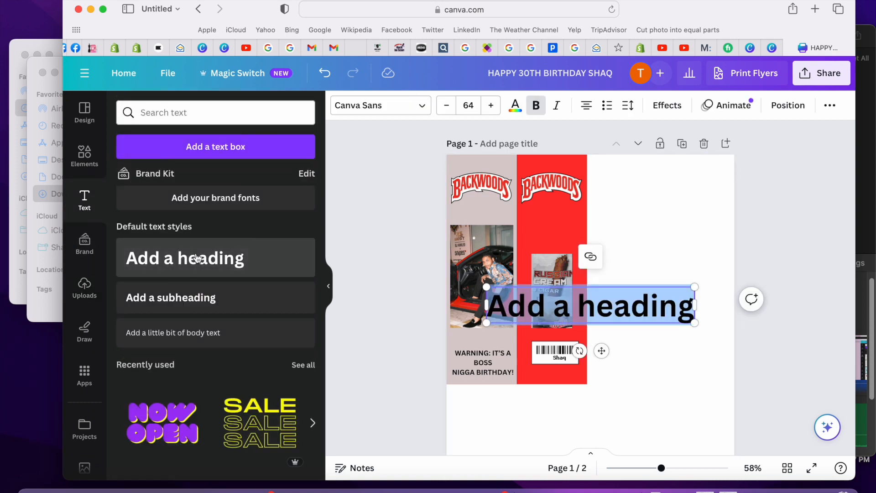
type("HAPP")
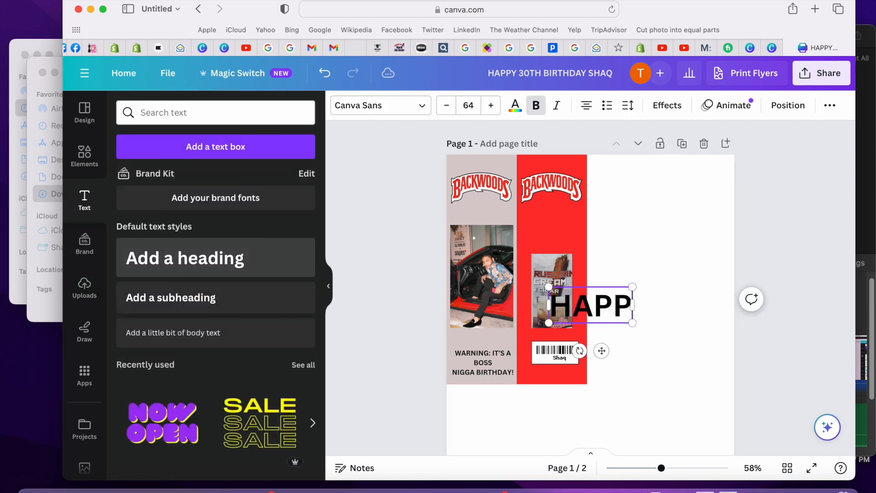
type("Y 30")
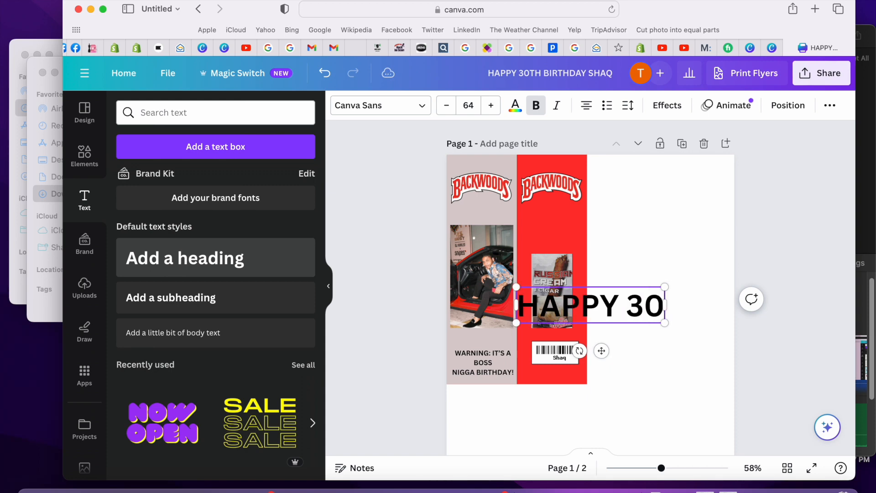
type("TH BIRTHDAY")
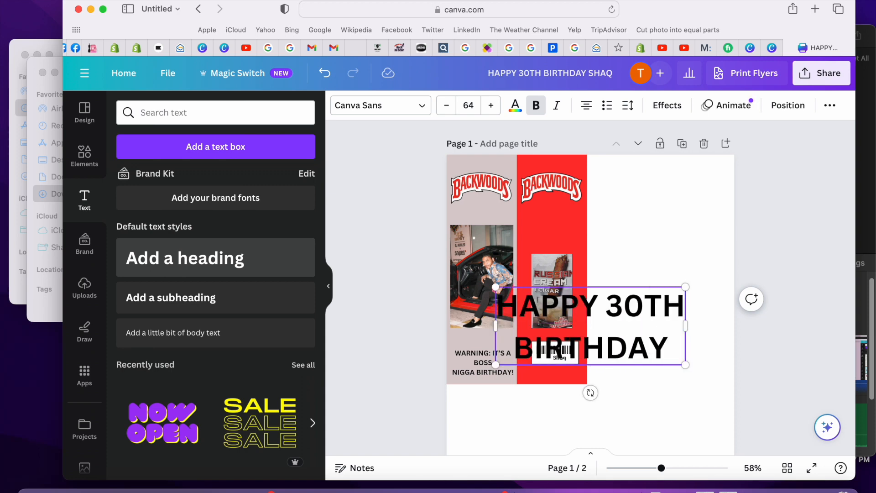
Complete the birthday heading with the celebrant's first name in capitals and set all its words in the Anton font.
type(" SHAQ")
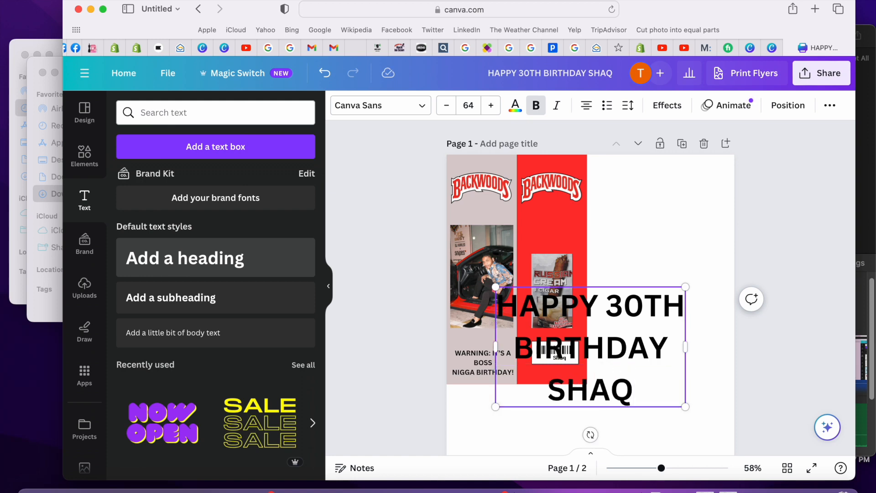
left_click(416, 111)
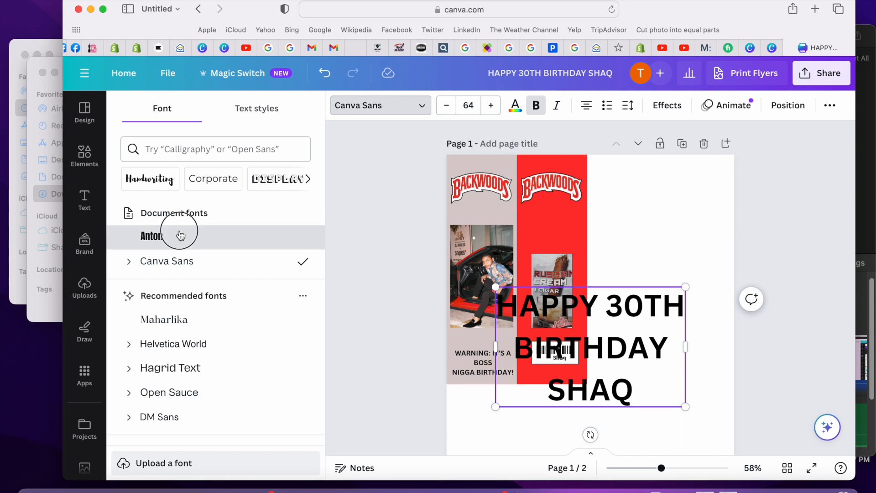
left_click(181, 235)
double_click(565, 344)
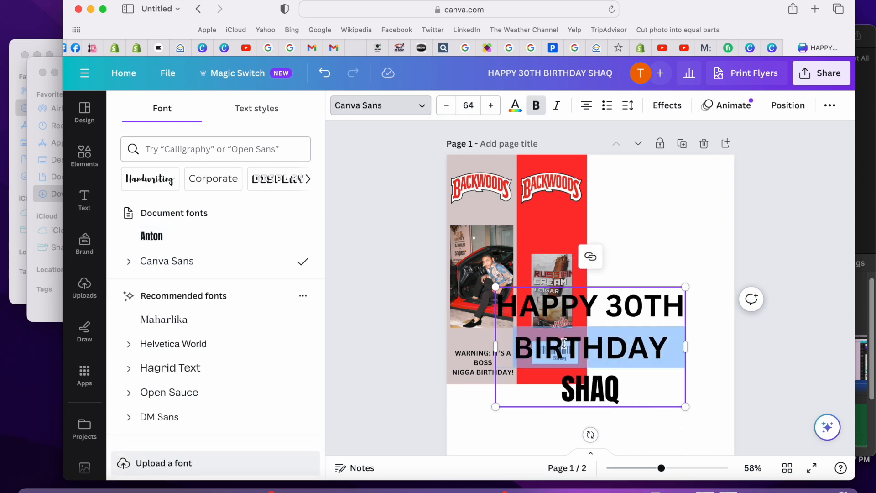
left_click(226, 242)
double_click(598, 305)
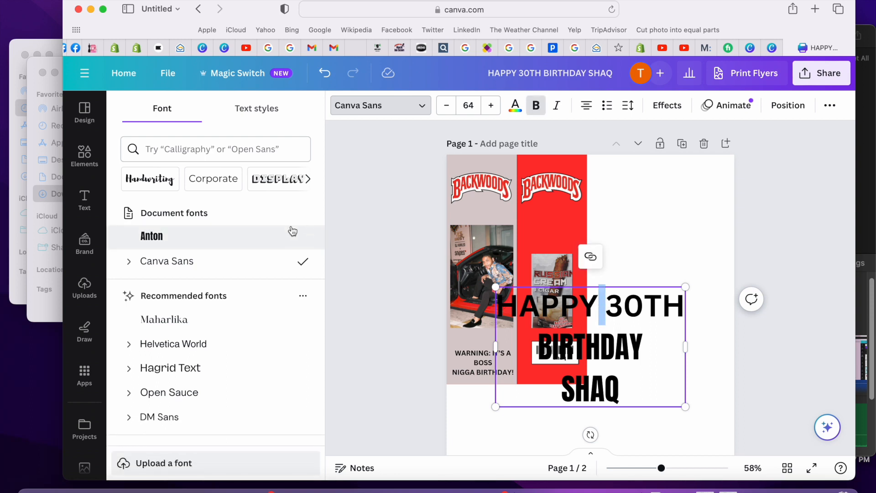
left_click(267, 234)
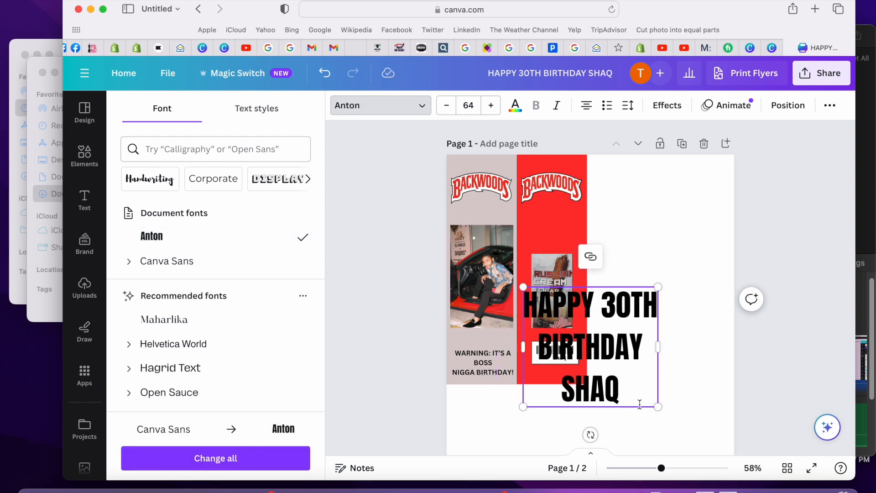
Shrink the birthday heading to a font size of about 24 and fit it between the logo and the Russian Cream picture.
left_click_drag(658, 406, 575, 248)
left_click(638, 298)
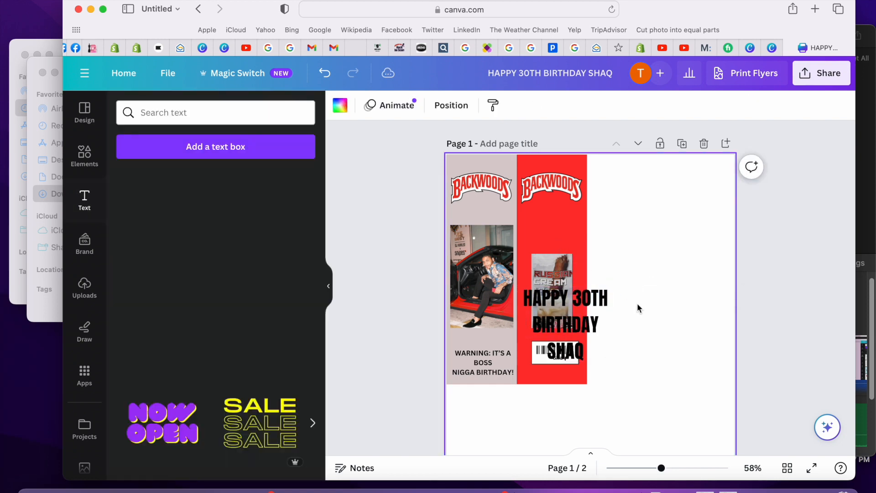
left_click(559, 325)
left_click_drag(584, 333, 575, 250)
left_click_drag(597, 279, 557, 231)
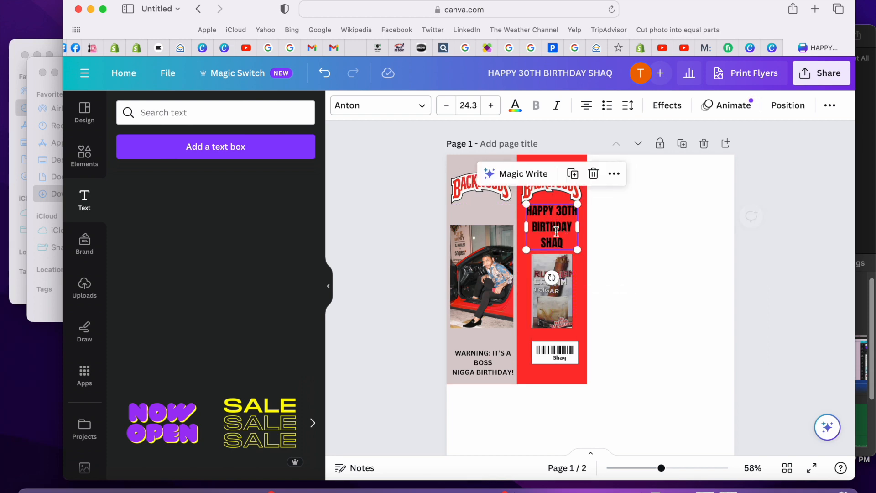
left_click(684, 240)
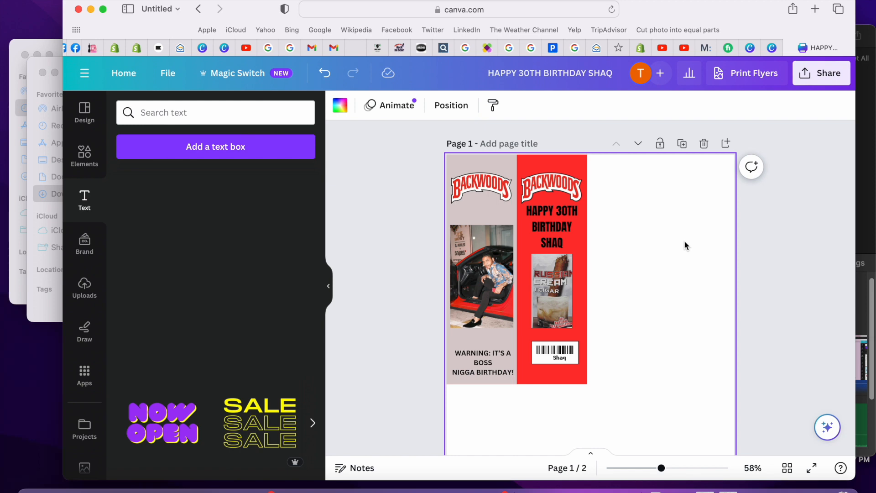